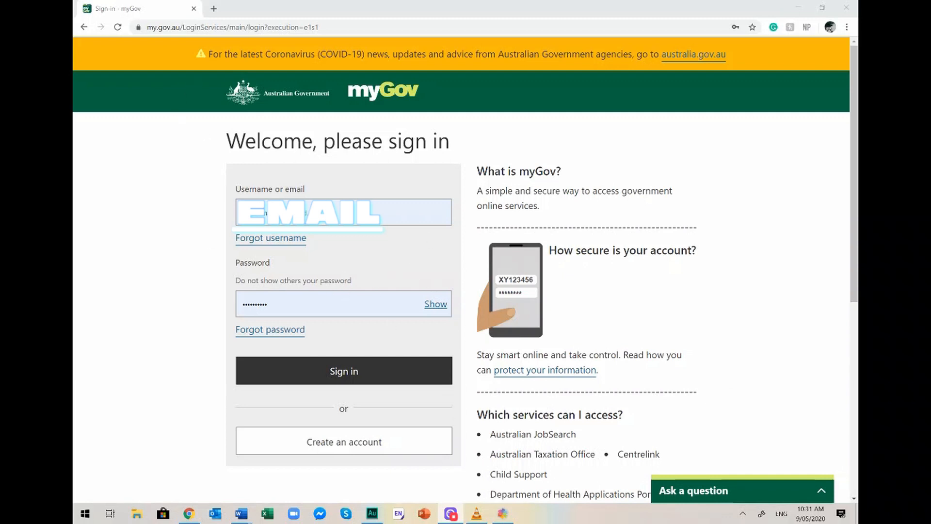
Submit the myGov username and password to reach the code entry page.
left_click(354, 377)
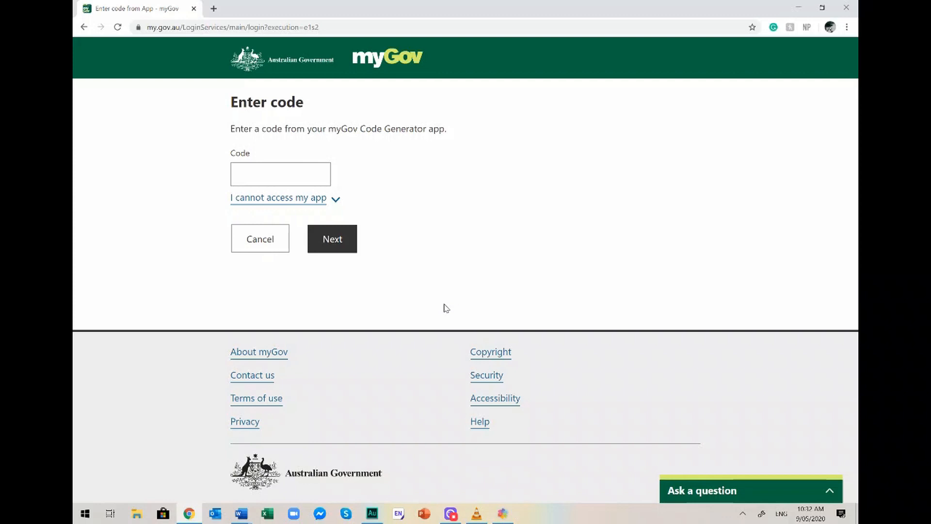
Enter the verification code from the myGov Code Generator app and continue.
left_click(265, 175)
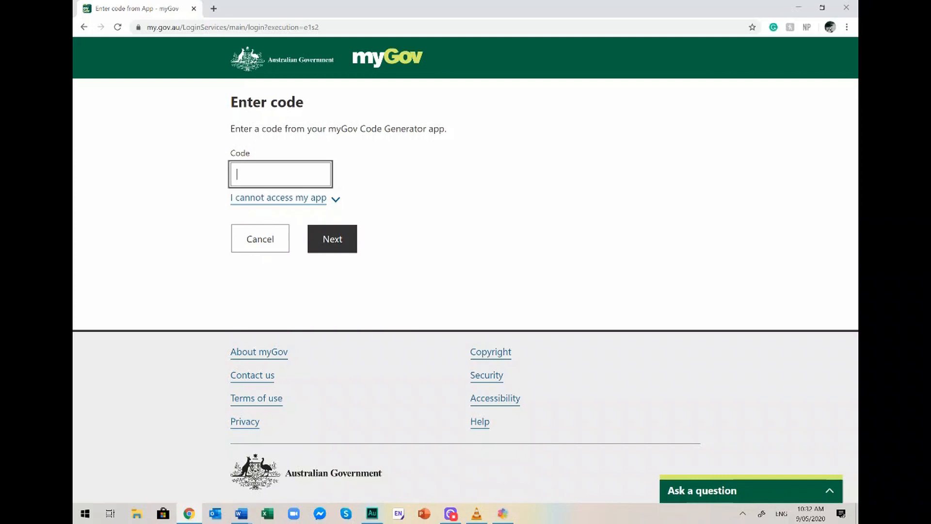
left_click(331, 237)
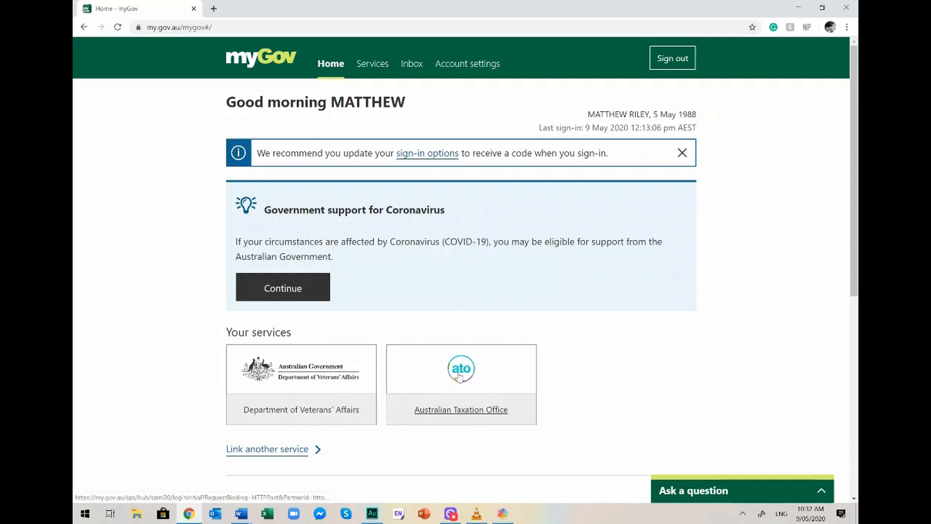
Open the Department of Veterans' Affairs service, review the MyService/MyAccount comparison, and continue into MyService.
left_click(241, 407)
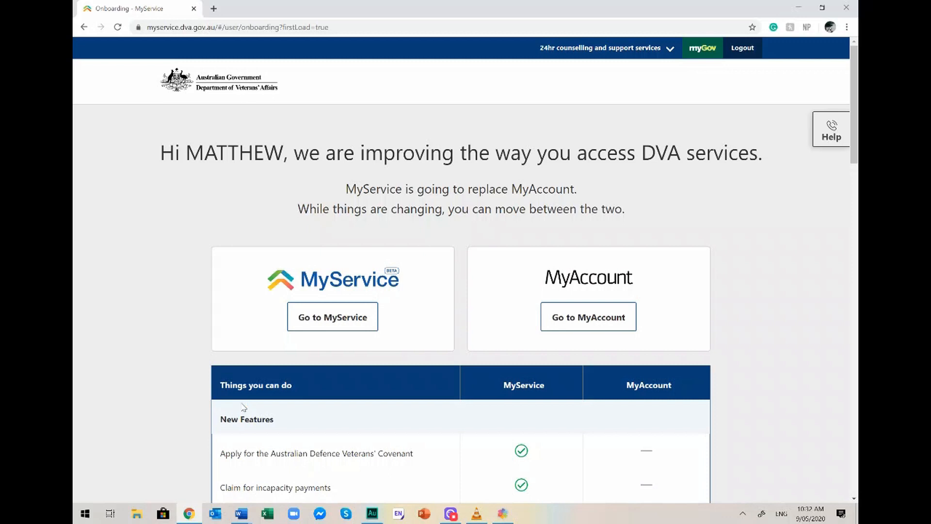
scroll(244, 407, "down", 4)
scroll(244, 408, "down", 2)
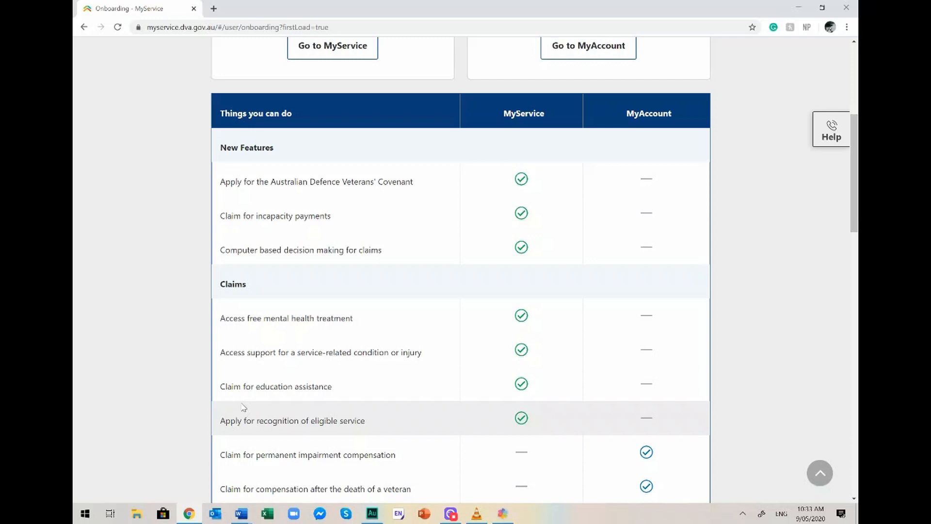
scroll(244, 408, "down", 2)
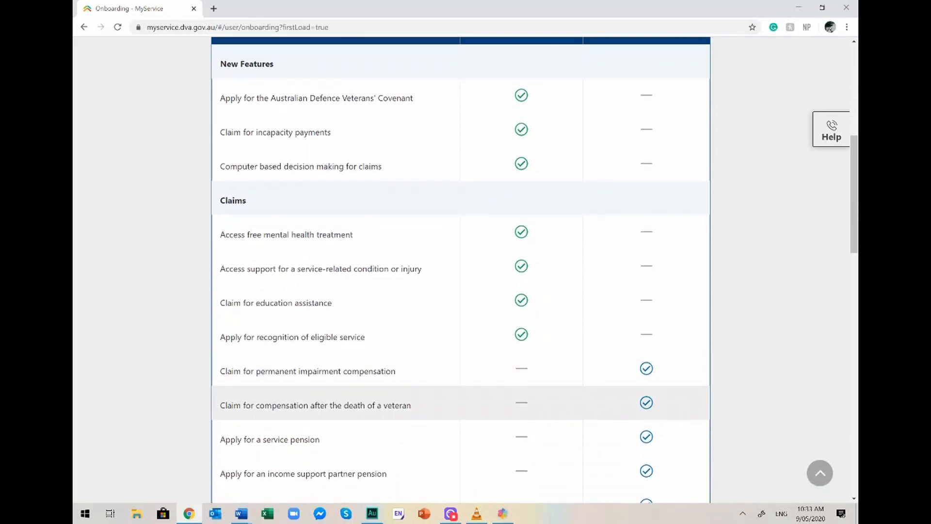
scroll(244, 408, "down", 7)
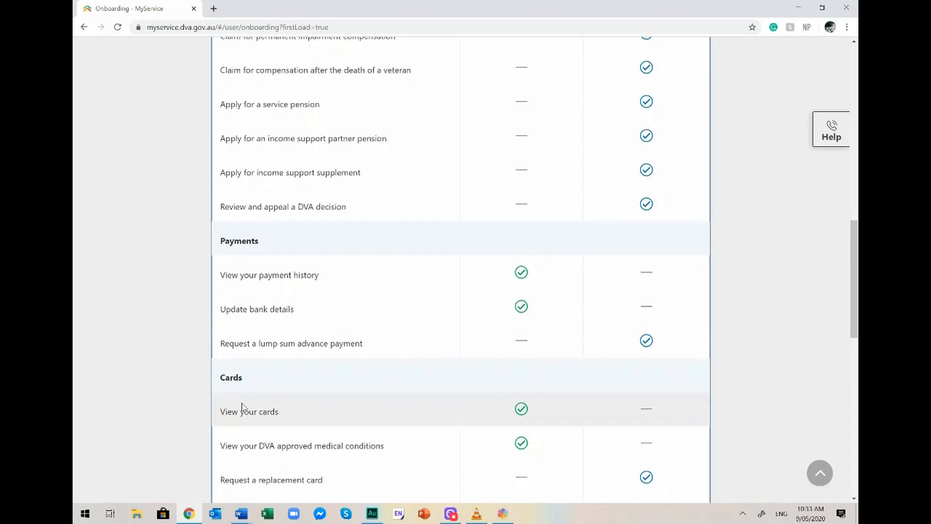
scroll(244, 407, "down", 5)
scroll(244, 402, "down", 1)
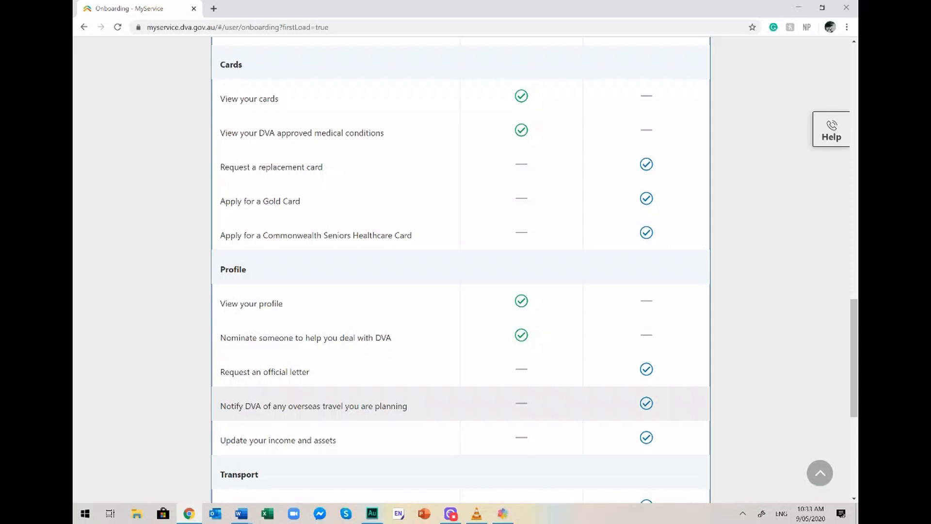
scroll(244, 406, "down", 3)
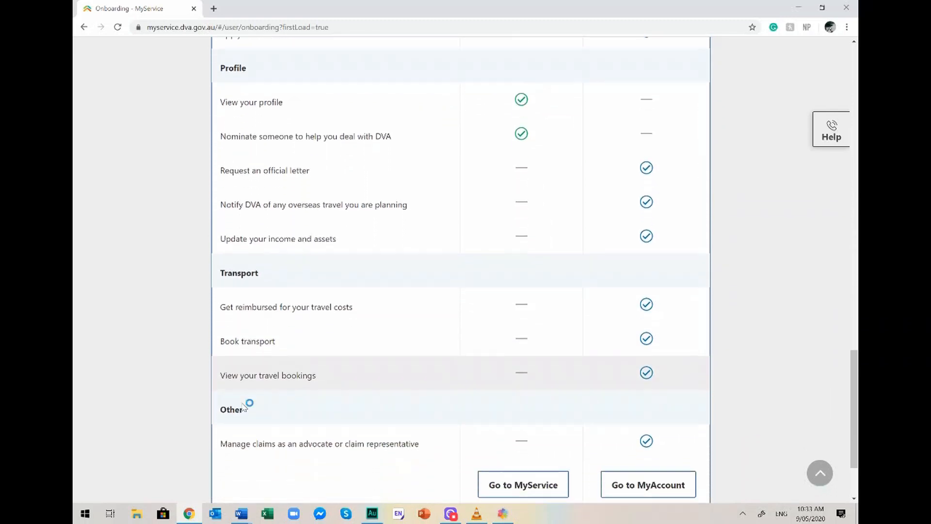
scroll(244, 406, "up", 7)
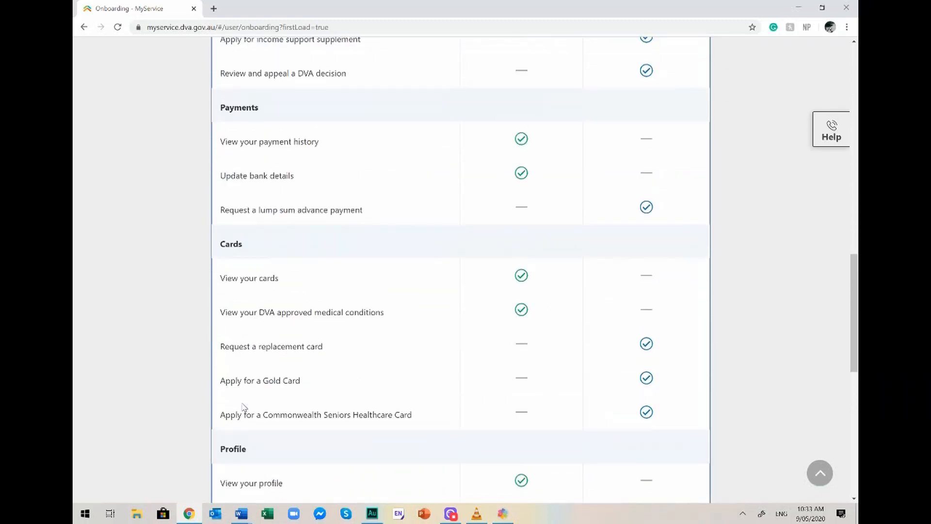
scroll(244, 406, "up", 17)
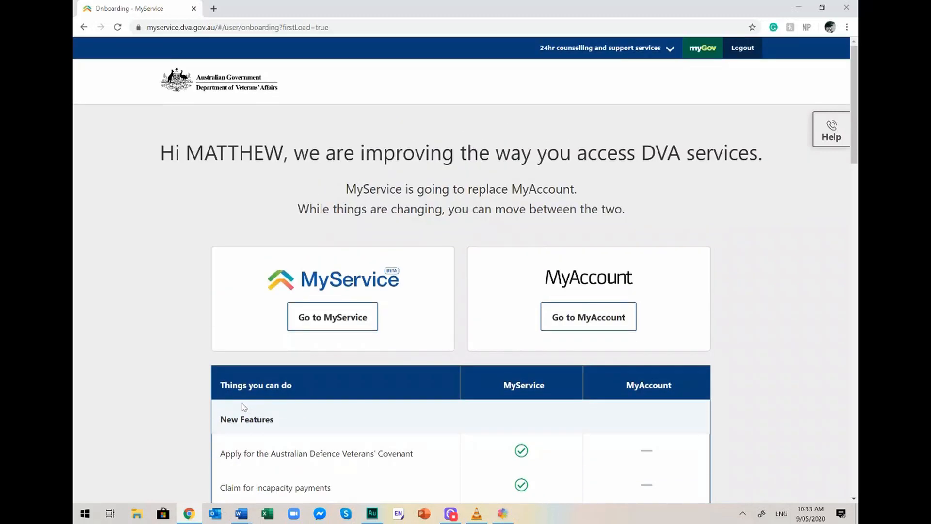
left_click(334, 325)
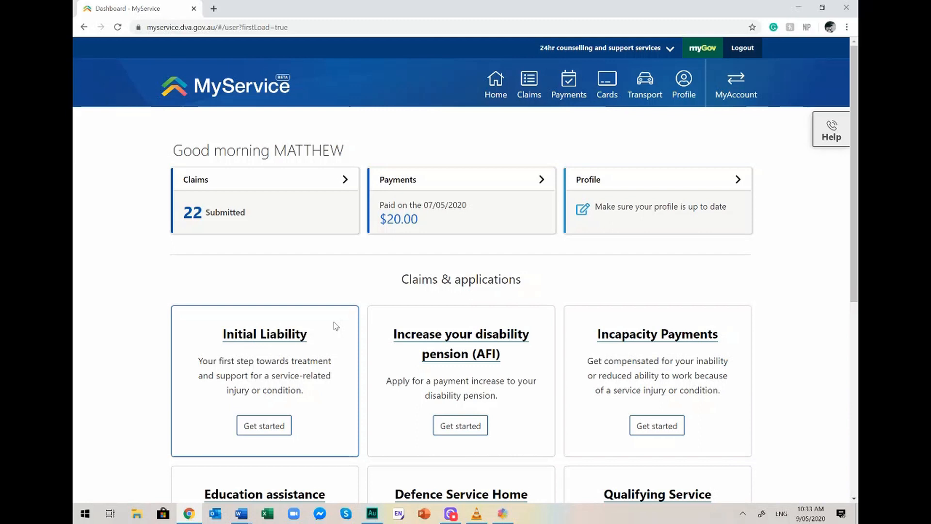
Scroll to Claims & applications and start a new Initial Liability claim.
scroll(336, 325, "down", 3)
scroll(336, 325, "down", 3)
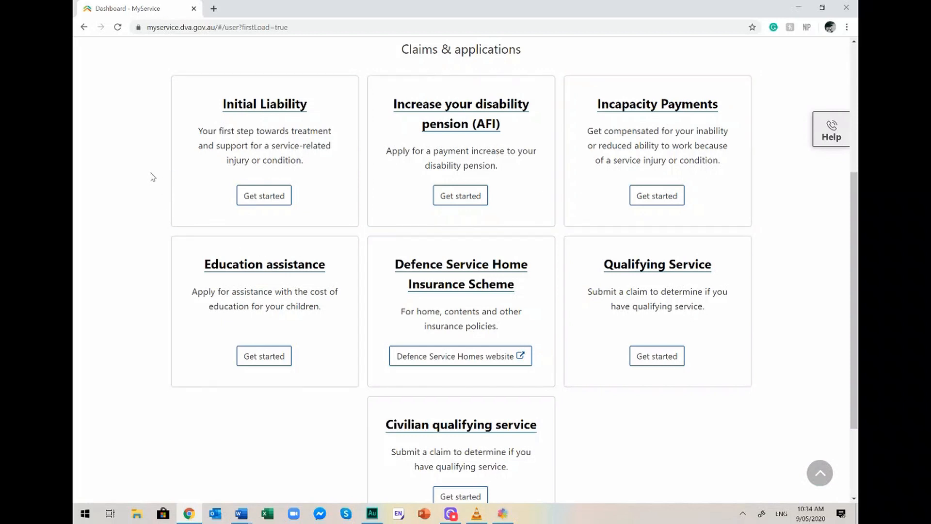
left_click(256, 196)
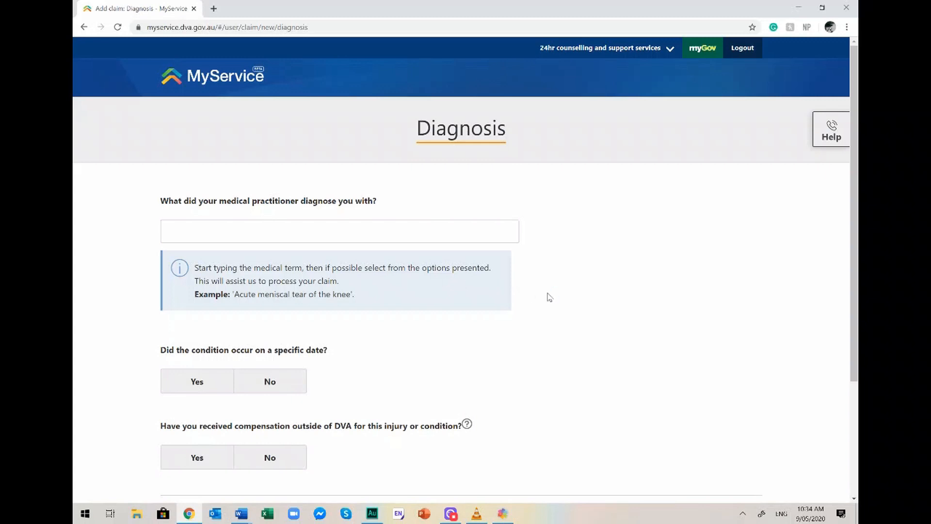
Record 'lower back injury' as the diagnosis and answer Yes to a specific incident date.
scroll(549, 298, "down", 2)
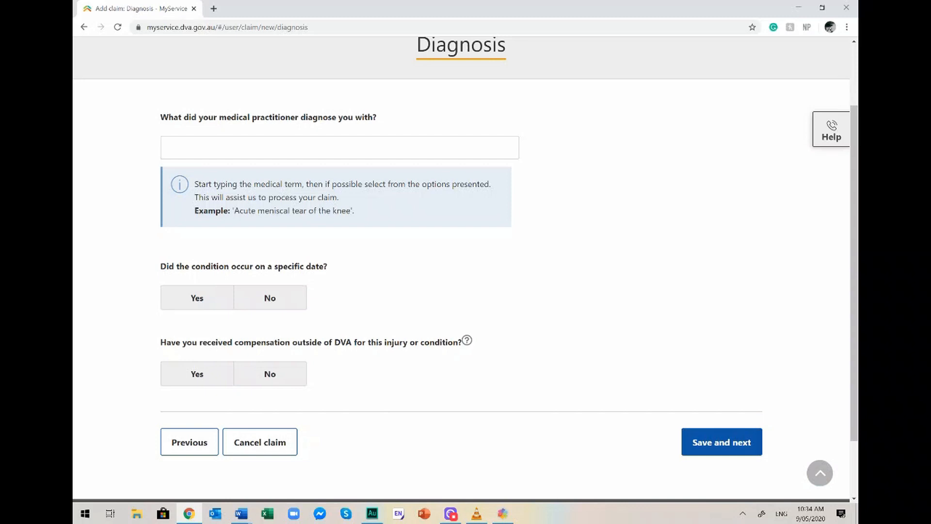
left_click(260, 150)
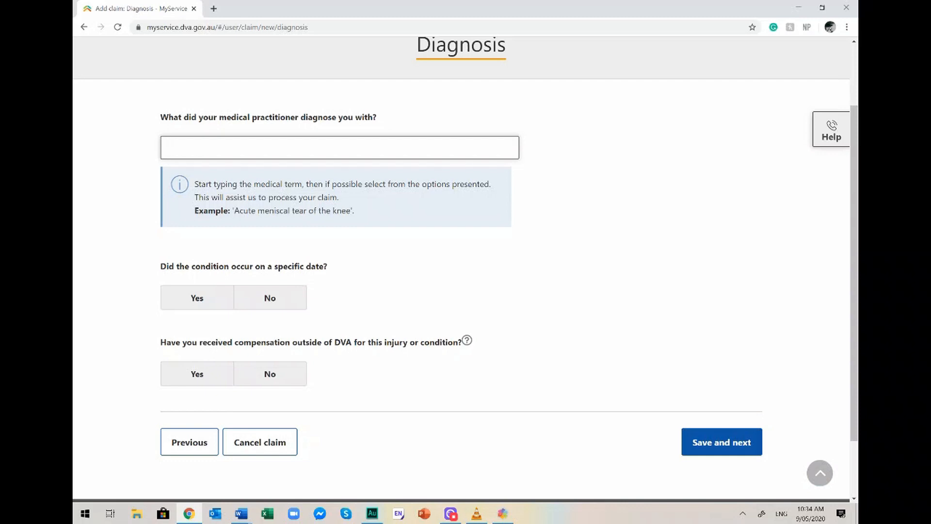
type("BACK")
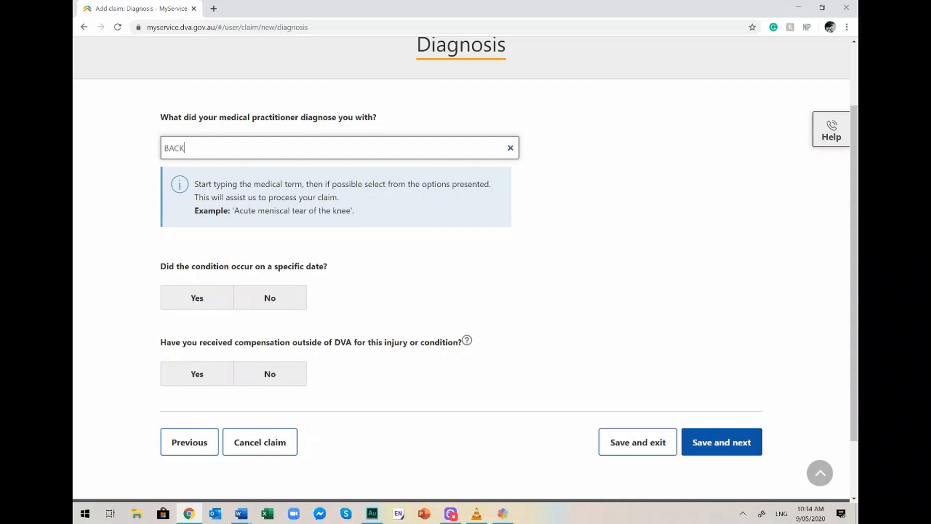
key("BackSpace")
key("BackSpace")
key("BackSpace")
type("ack")
left_click(166, 148)
type("lower")
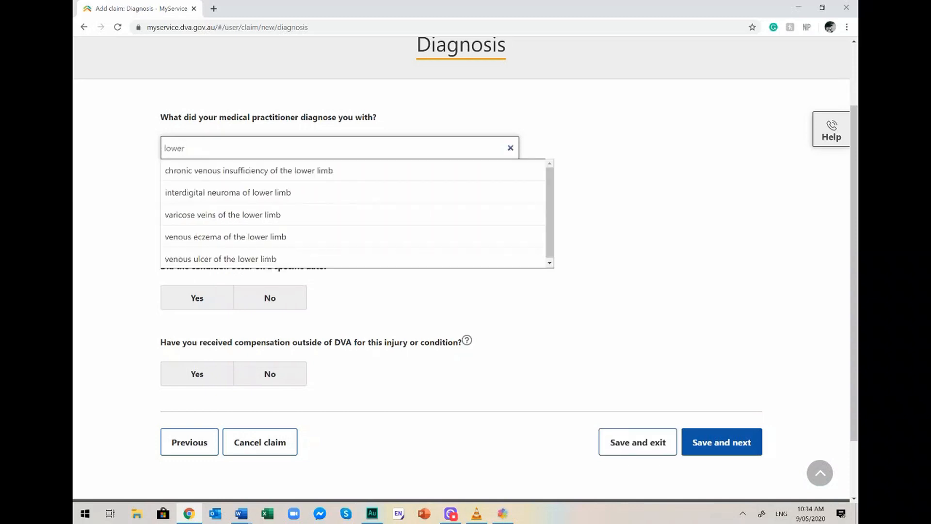
type(" back injuury")
key("BackSpace")
key("BackSpace")
key("BackSpace")
type("ry")
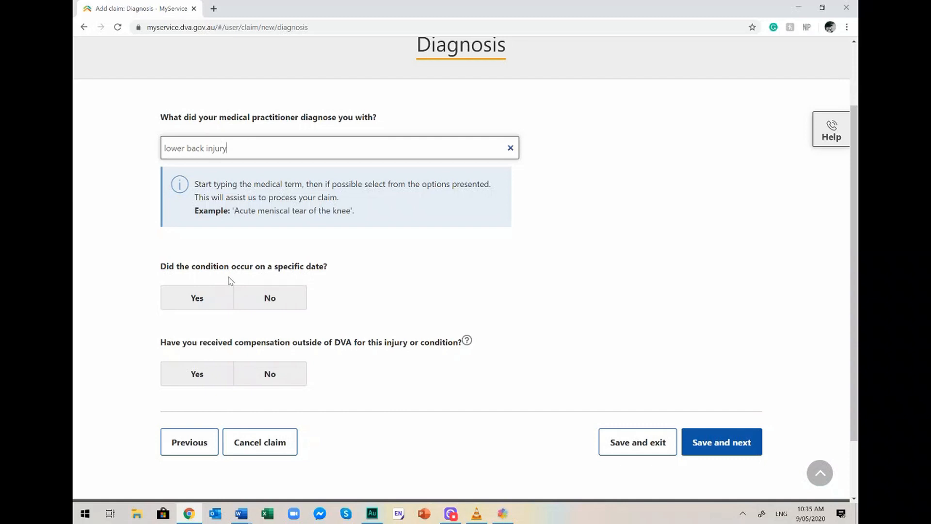
left_click(201, 305)
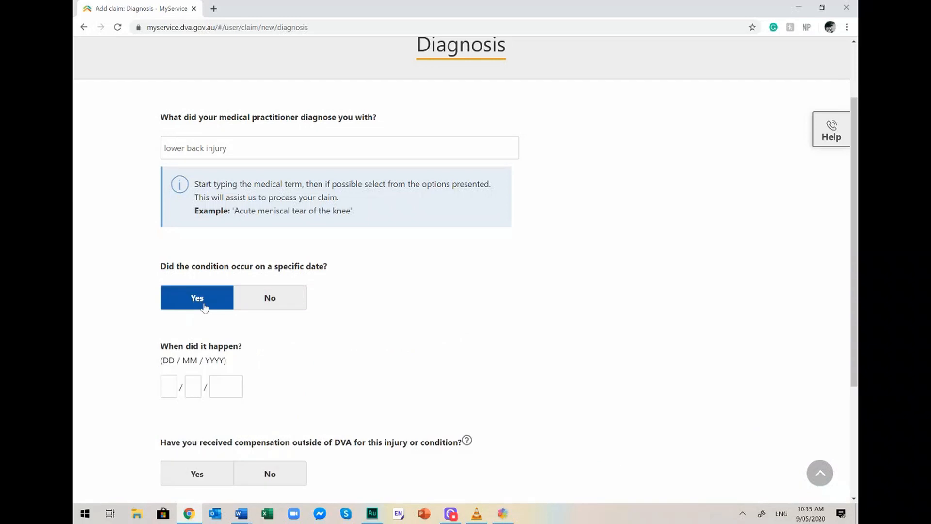
Enter 04/04/2010 as the date the injury happened.
left_click(169, 387)
type("04")
key("Tab")
key("shift+Tab")
type("04")
key("Tab")
left_click(241, 403)
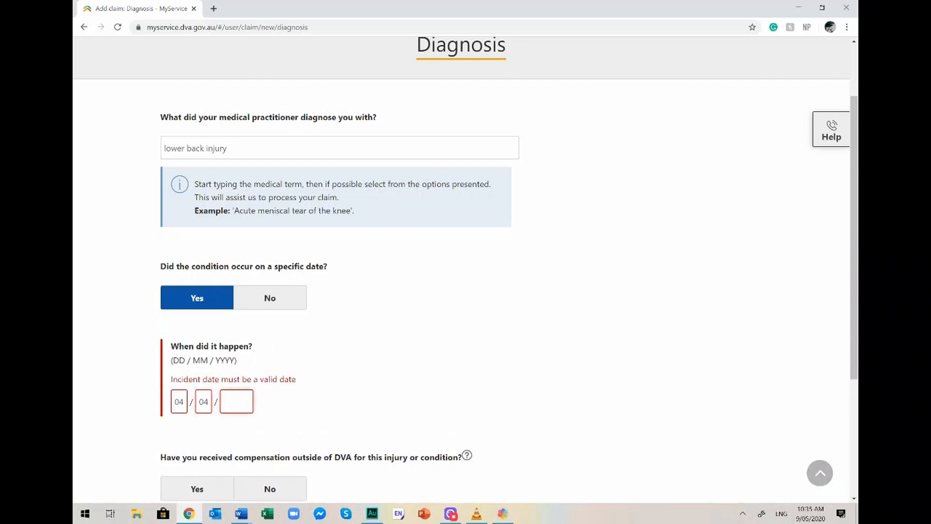
type("2010")
left_click(510, 460)
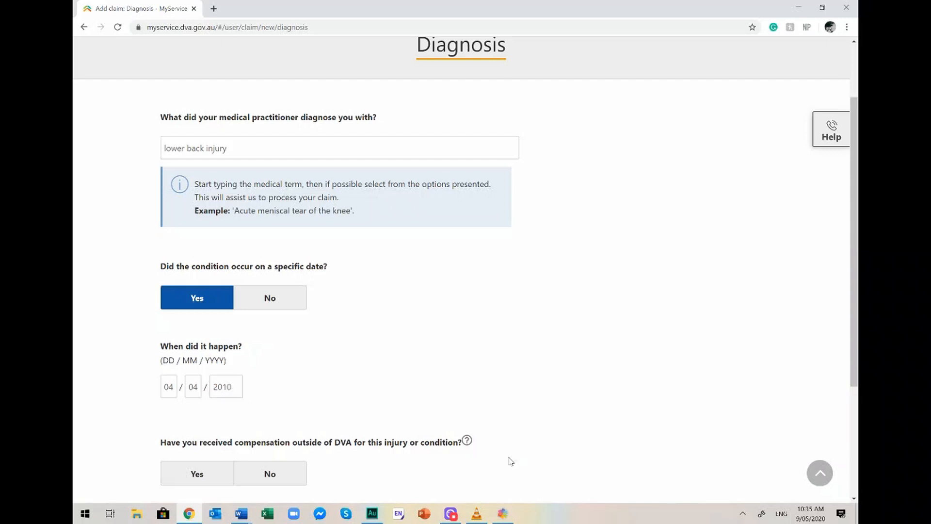
Answer No to outside compensation and save the Diagnosis page.
scroll(510, 460, "down", 3)
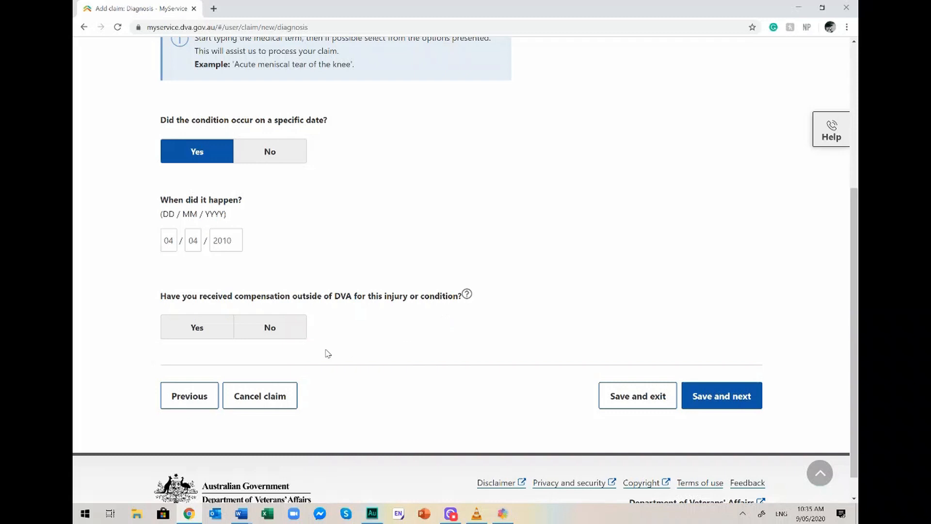
left_click(290, 336)
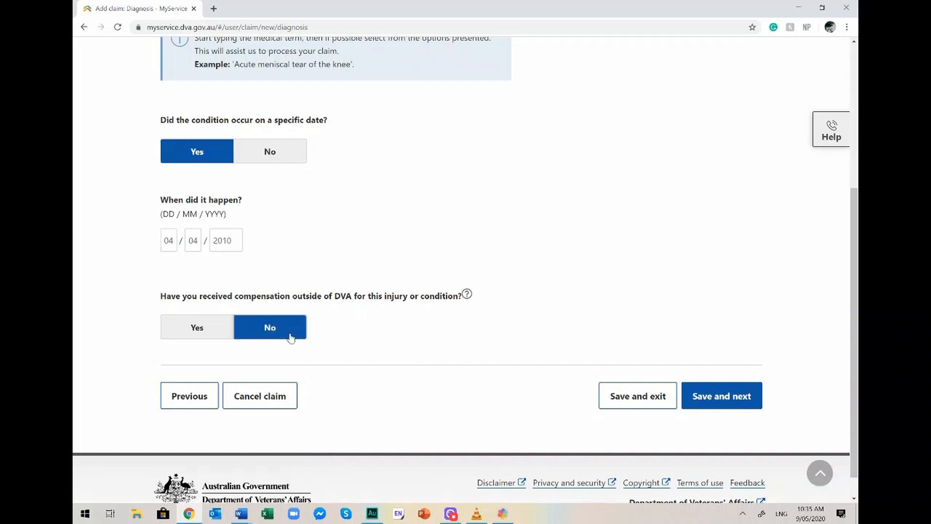
left_click(733, 391)
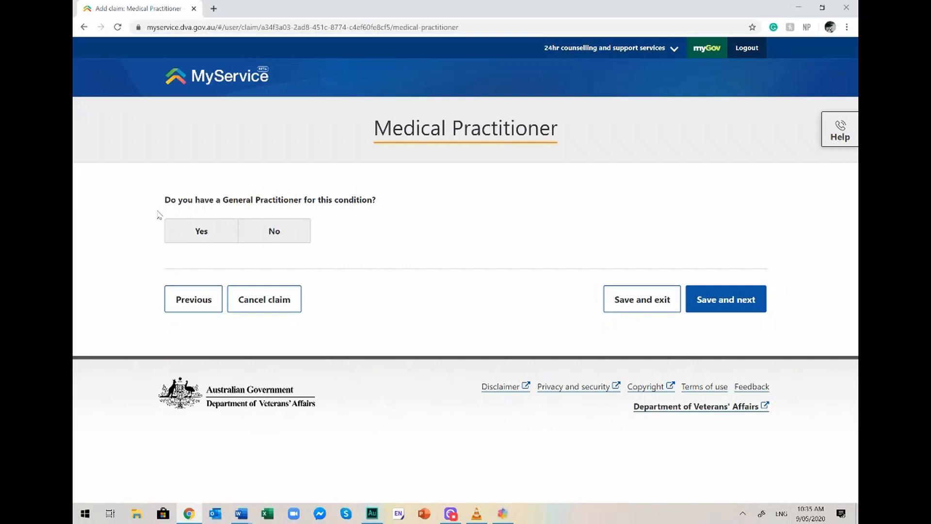
Confirm a general practitioner treats the condition and enter the doctor's name and phone number.
left_click(176, 230)
left_click(231, 340)
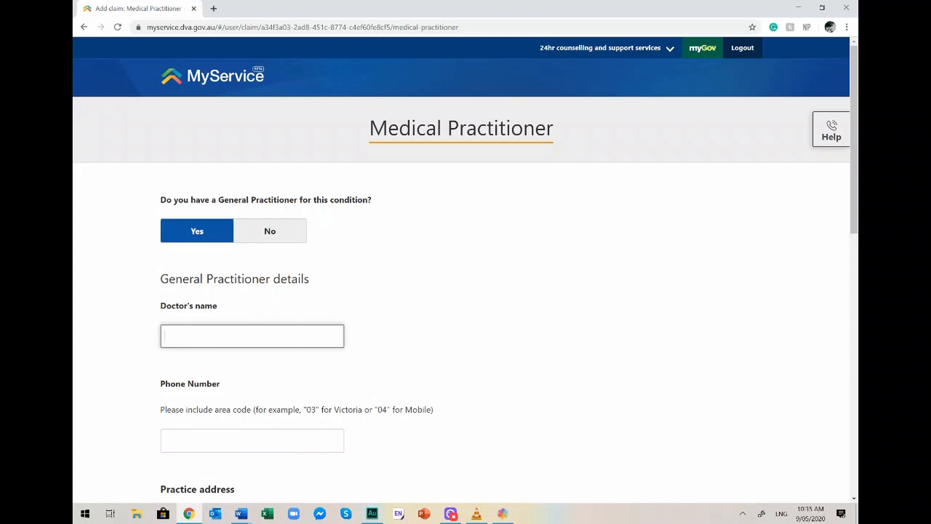
type("Dr")
type(" Docotr")
key("BackSpace")
key("BackSpace")
type("tor")
key("Tab")
type("081234")
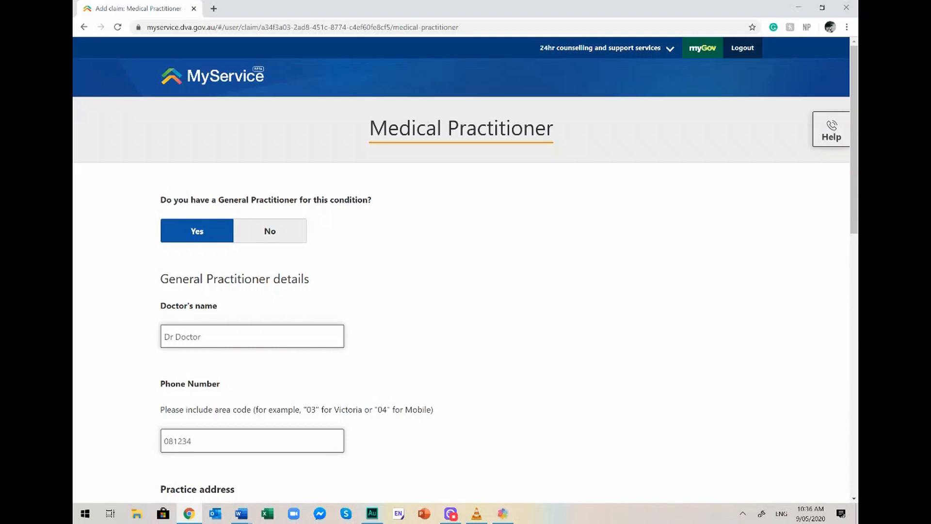
type("5678")
key("Tab")
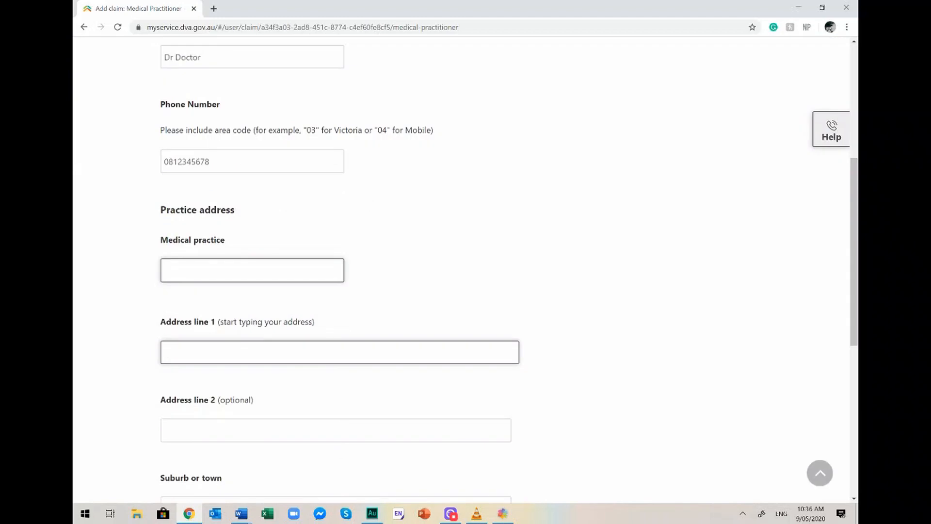
Enter practice HMAS Stirling with its Garden Island, Western Australia address and save.
type("HMAS Stirling")
key("Tab")
type("Hmas")
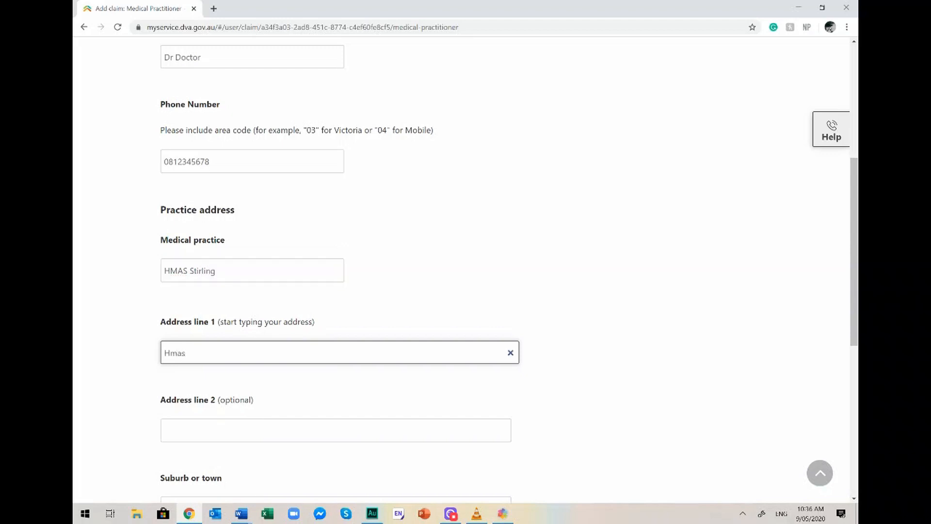
type(" Stirling")
key("Tab")
key("Tab")
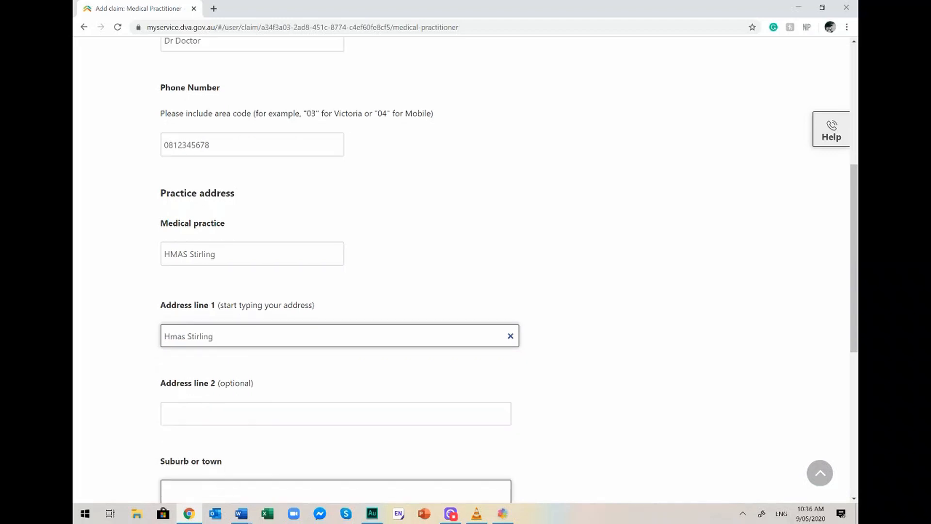
type("Garden Island")
key("Tab")
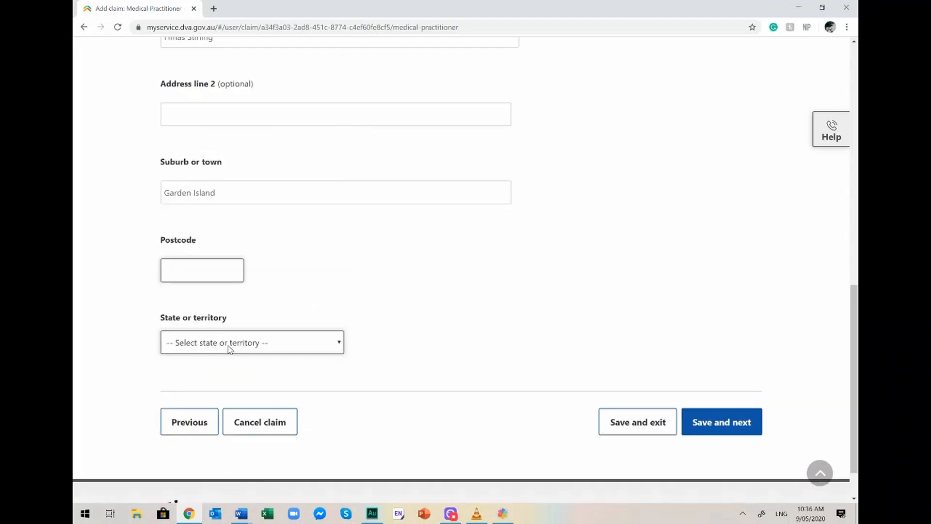
type("6000")
key("Tab")
left_click(229, 347)
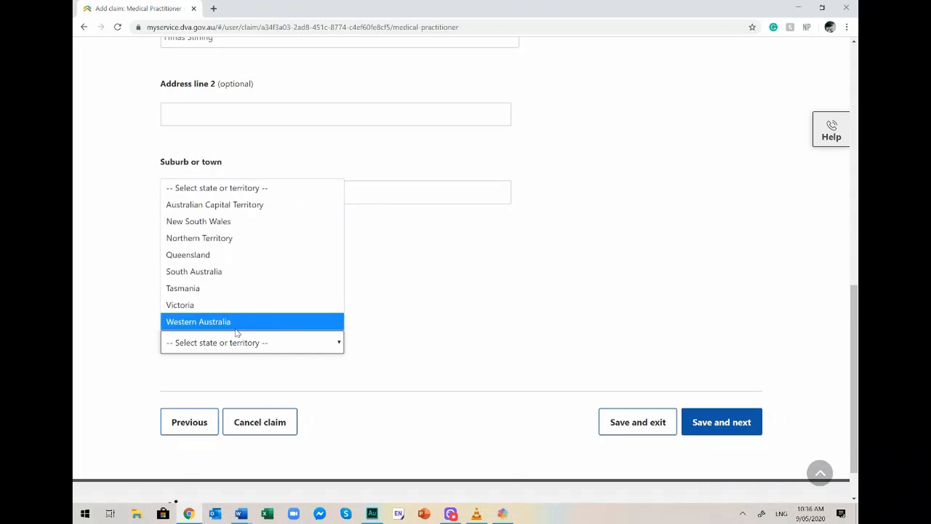
left_click(236, 325)
left_click(726, 420)
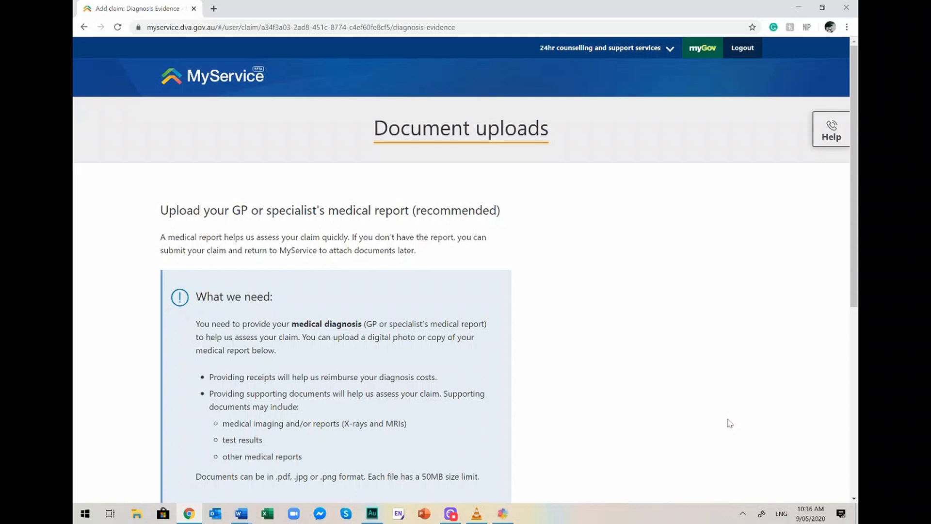
Scroll through the Document uploads page to check the empty Uploads table.
scroll(730, 423, "down", 3)
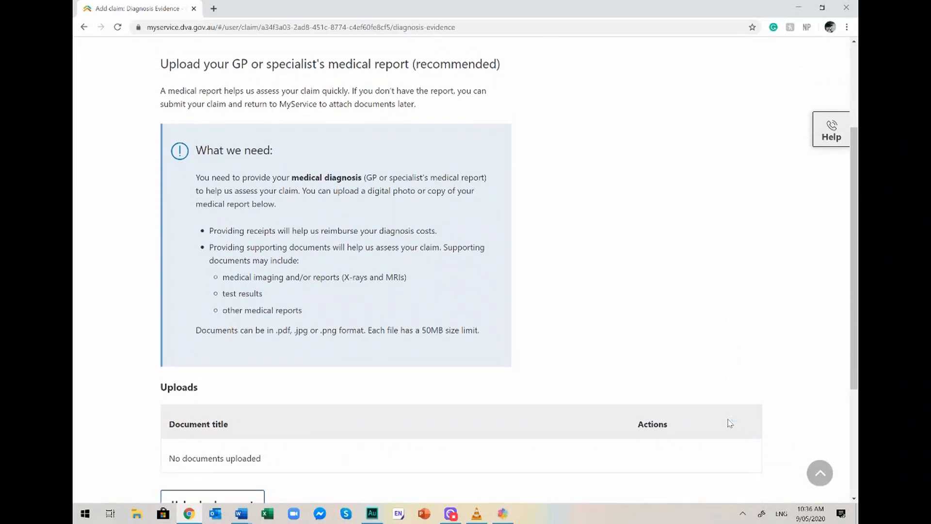
scroll(730, 423, "up", 1)
scroll(727, 423, "down", 3)
Skip the medical report upload and describe the cause as 'Gym on base'.
left_click(728, 420)
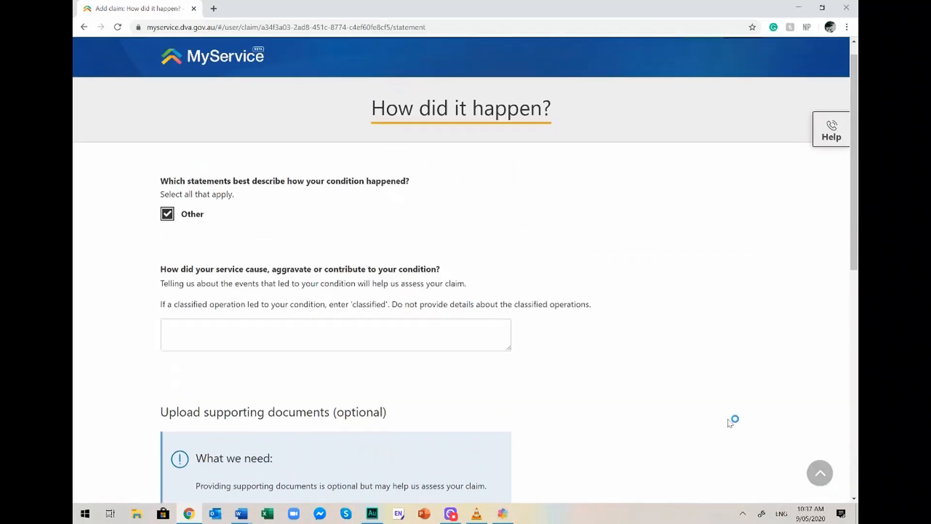
scroll(730, 423, "down", 1)
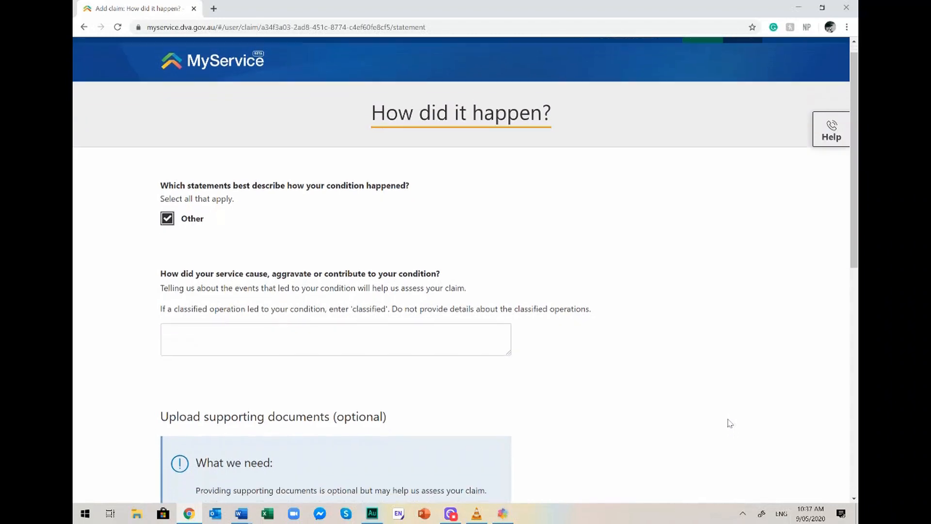
scroll(730, 423, "down", 1)
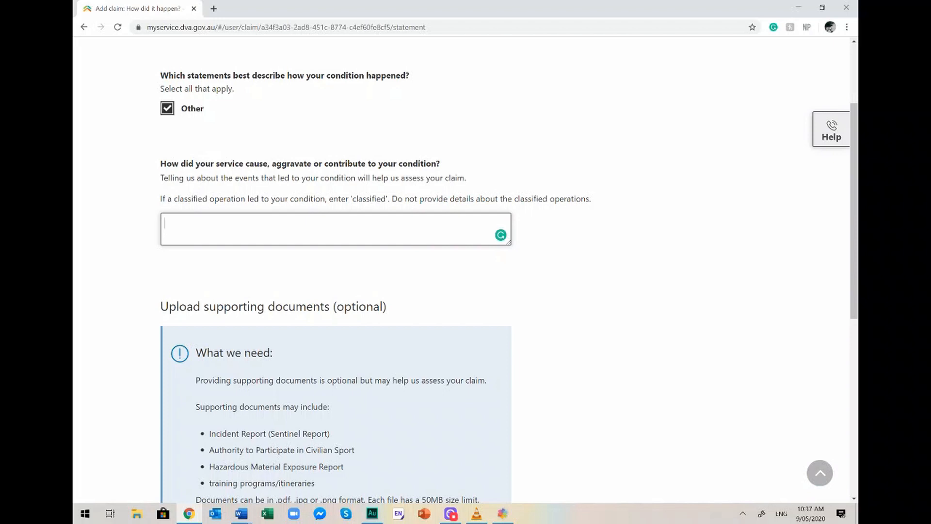
type("Gym on base")
left_click(399, 314)
Save the How did it happen? page without supporting documents.
scroll(399, 314, "down", 2)
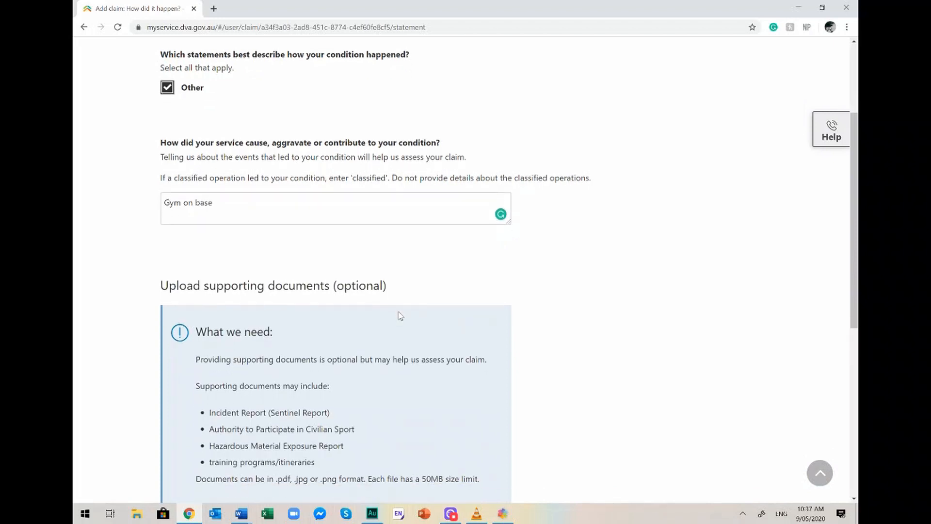
scroll(401, 312, "down", 2)
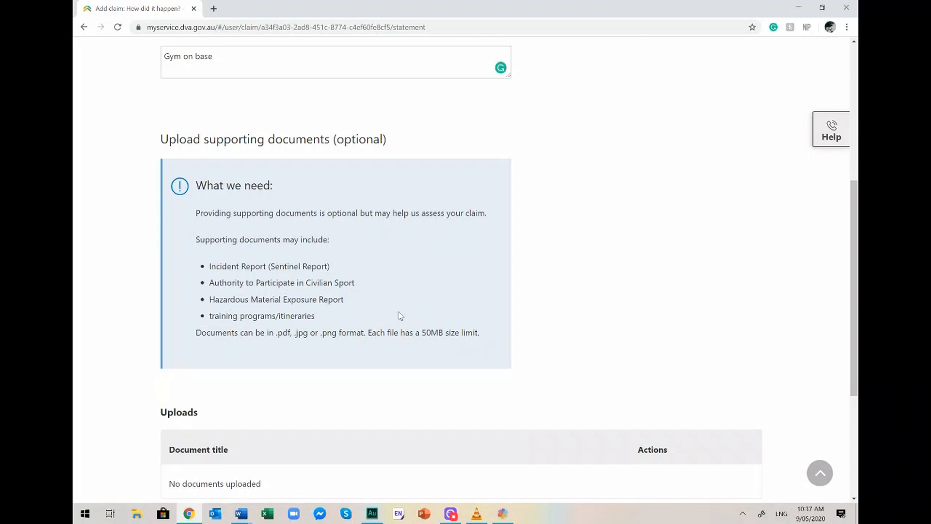
scroll(401, 316, "down", 1)
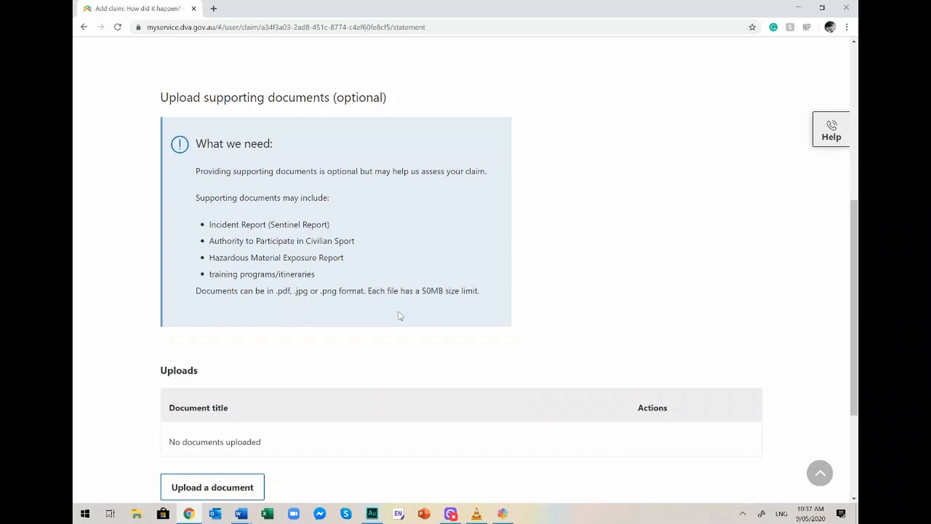
scroll(401, 316, "down", 2)
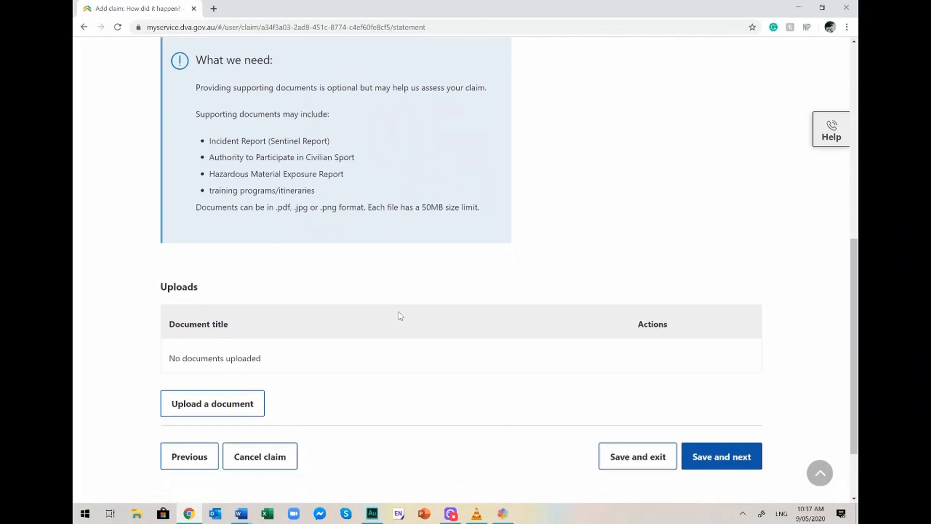
left_click(712, 452)
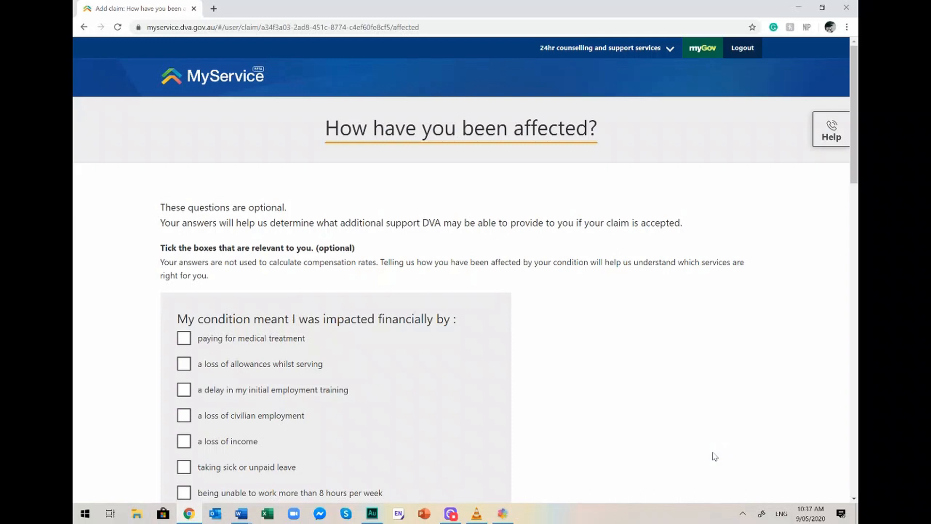
Tick loss of allowances whilst serving, plus vocational training and work experience as interests.
scroll(715, 456, "down", 3)
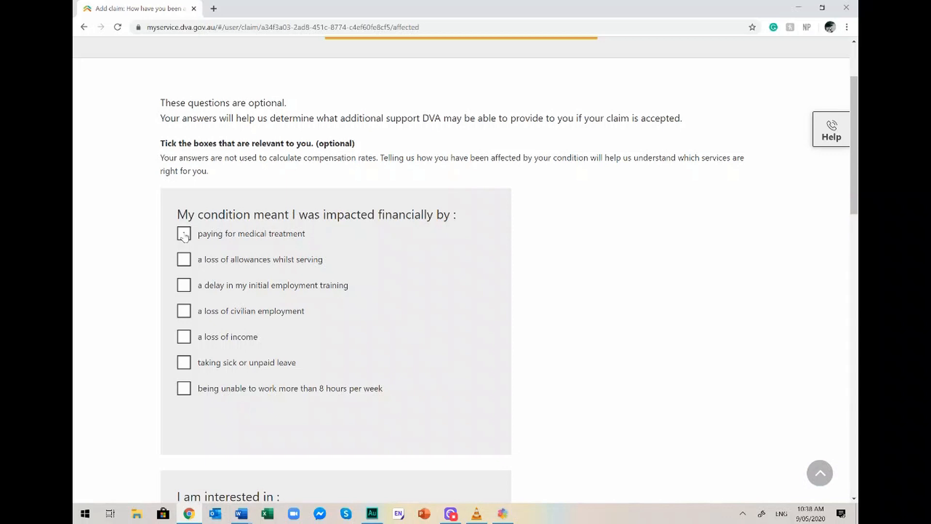
left_click(185, 263)
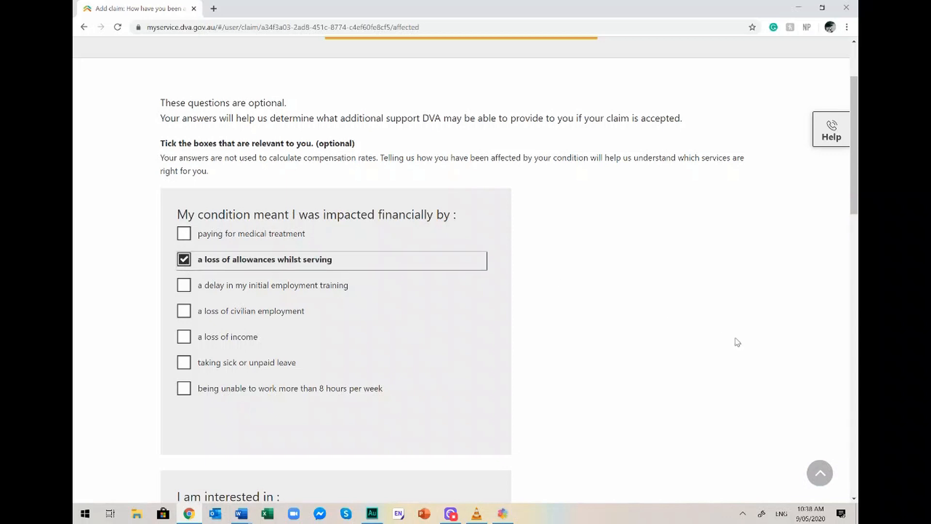
scroll(531, 339, "down", 3)
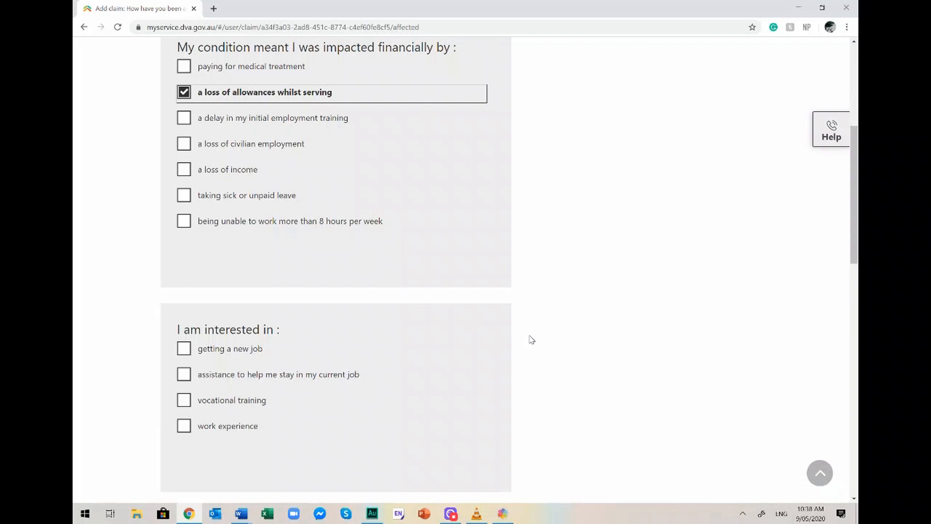
scroll(531, 340, "down", 1)
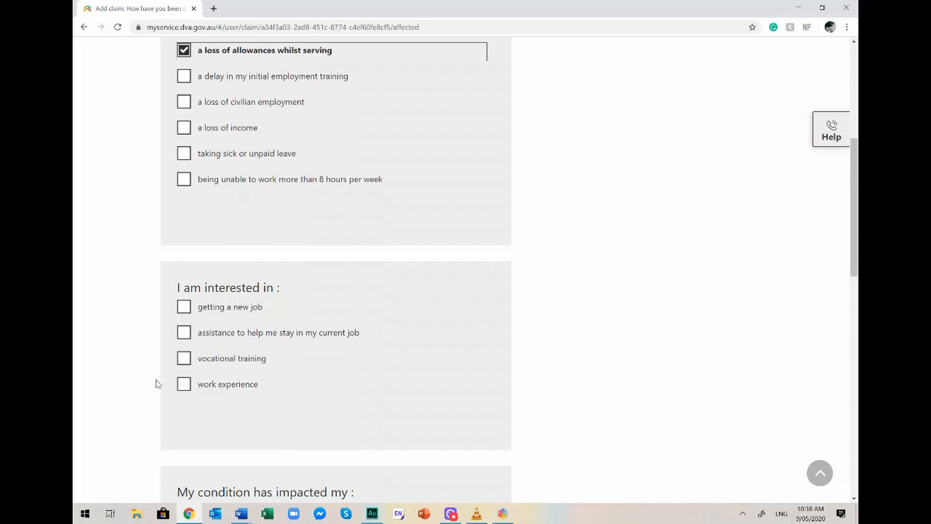
left_click(182, 360)
left_click(184, 385)
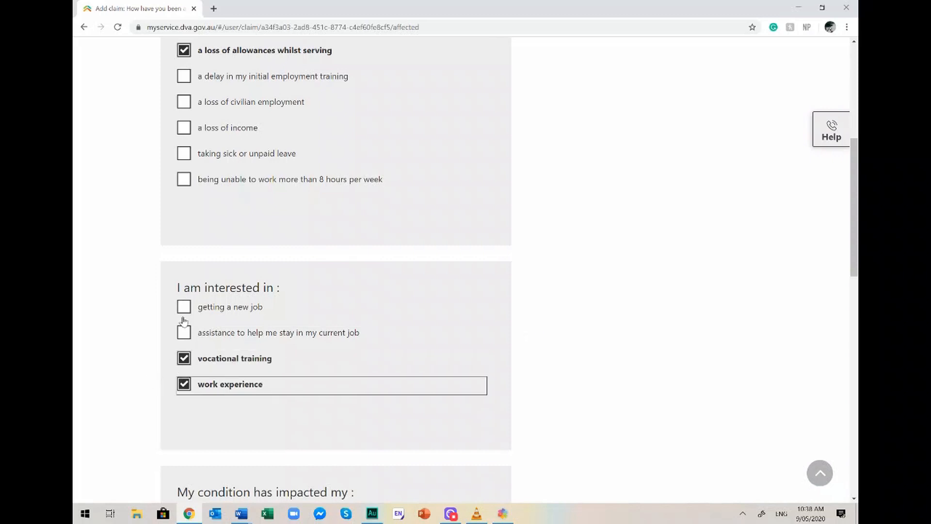
scroll(565, 273, "down", 4)
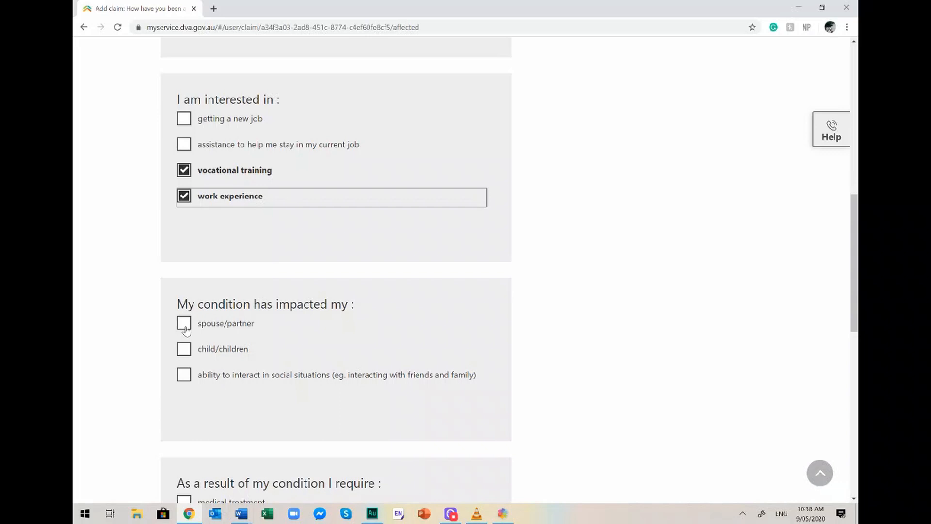
Leave the remaining impact and requirement boxes unticked and comments blank, then save and continue.
scroll(185, 329, "down", 2)
scroll(186, 330, "down", 4)
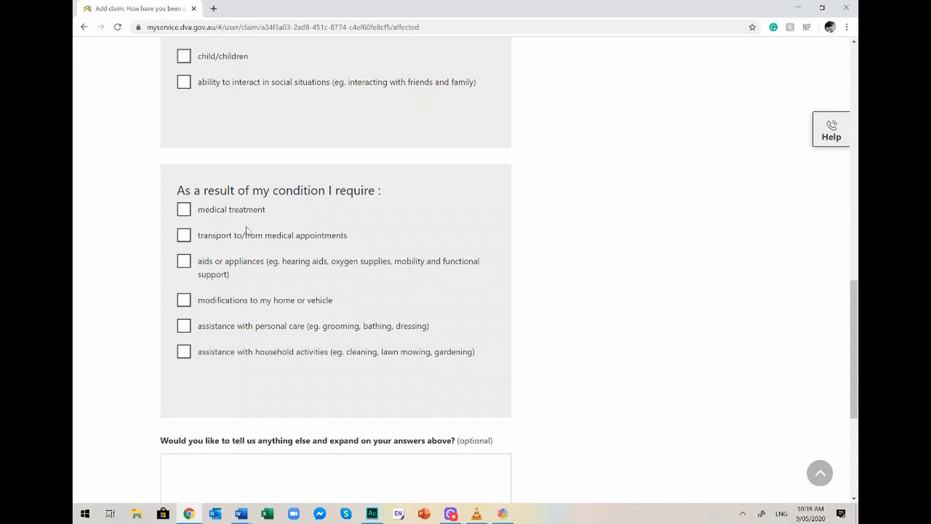
scroll(247, 230, "down", 1)
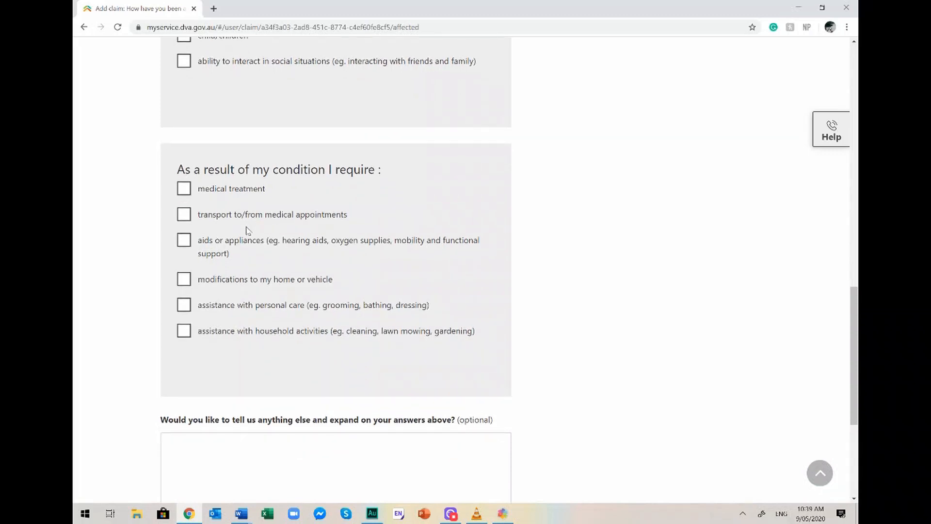
scroll(247, 230, "down", 3)
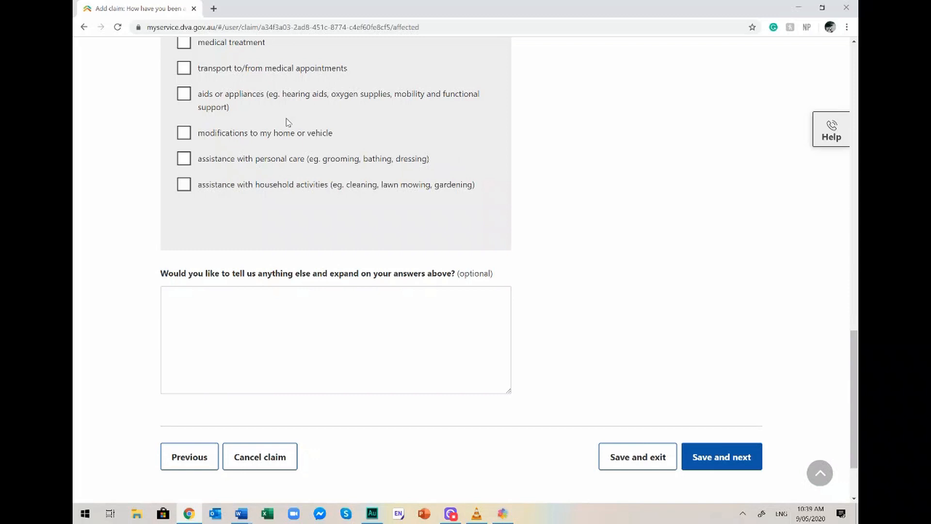
scroll(289, 122, "down", 2)
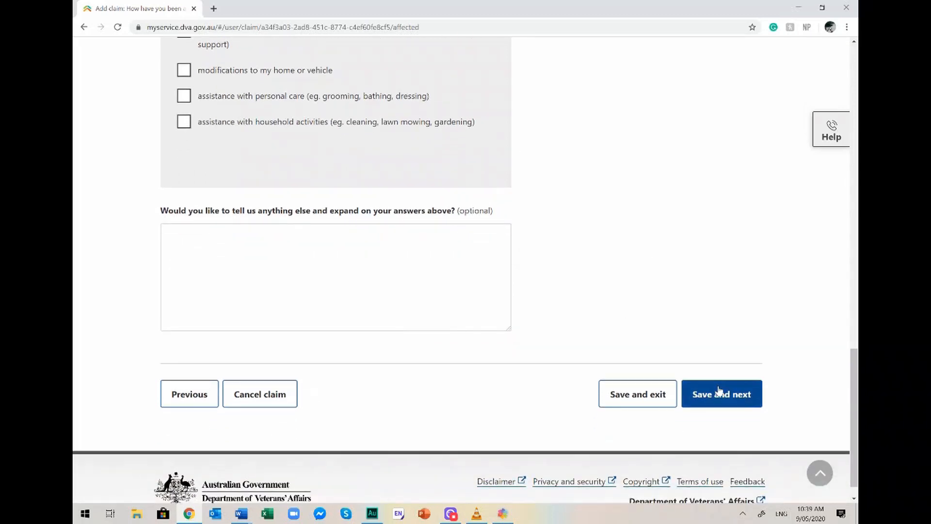
left_click(719, 392)
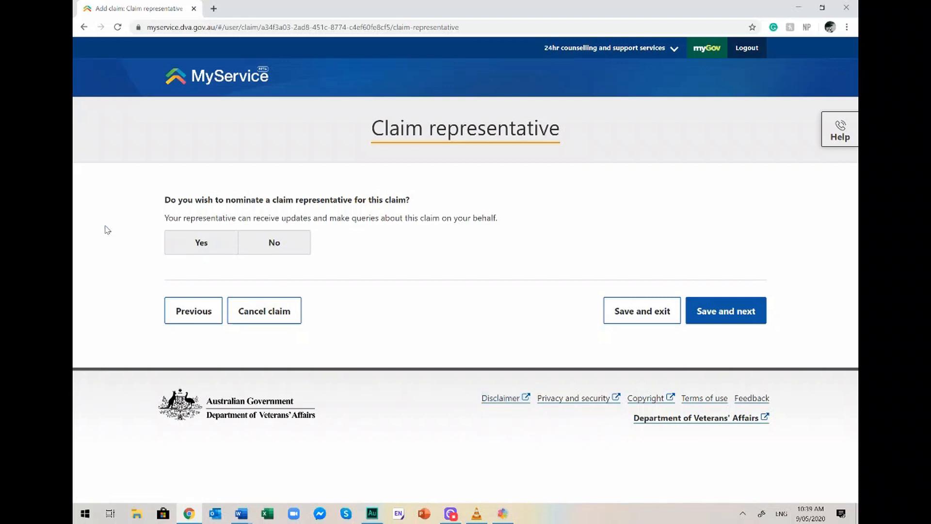
Answer No to nominating a claim representative and save to reach Review and submit.
left_click(184, 245)
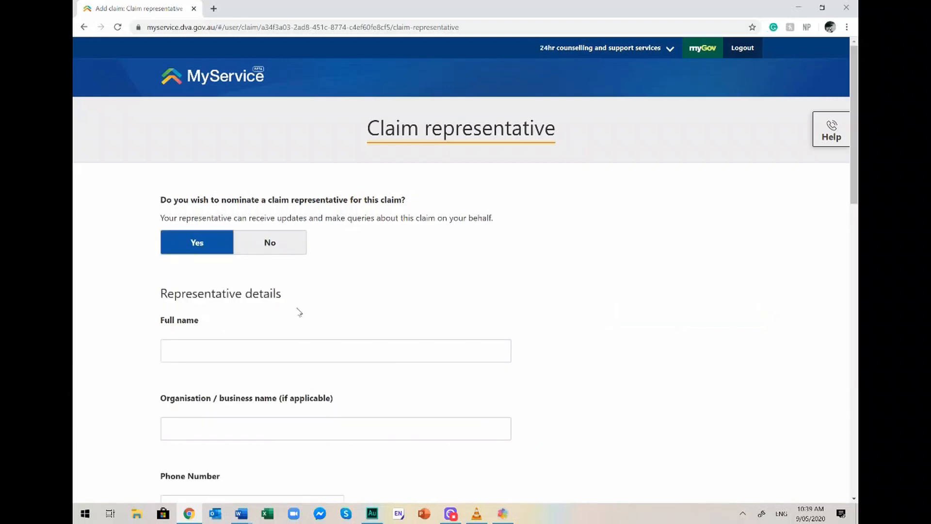
left_click(270, 249)
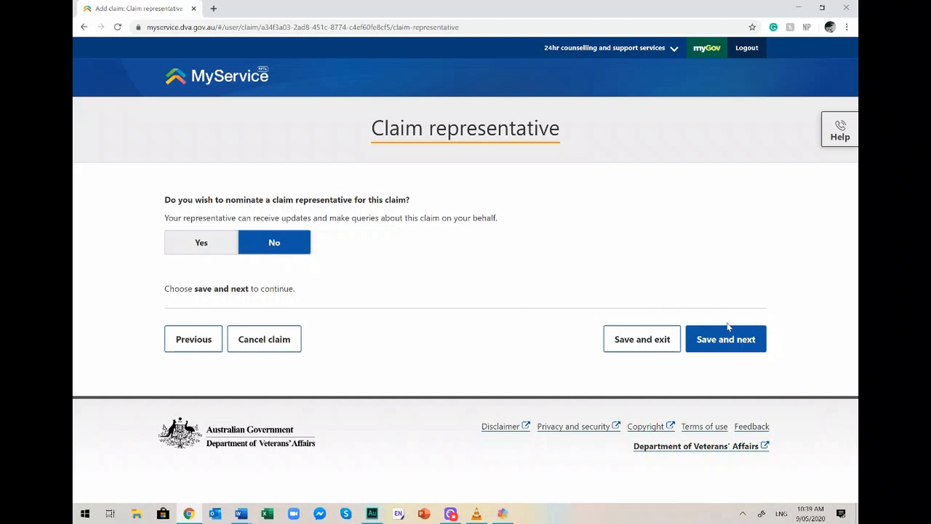
left_click(726, 338)
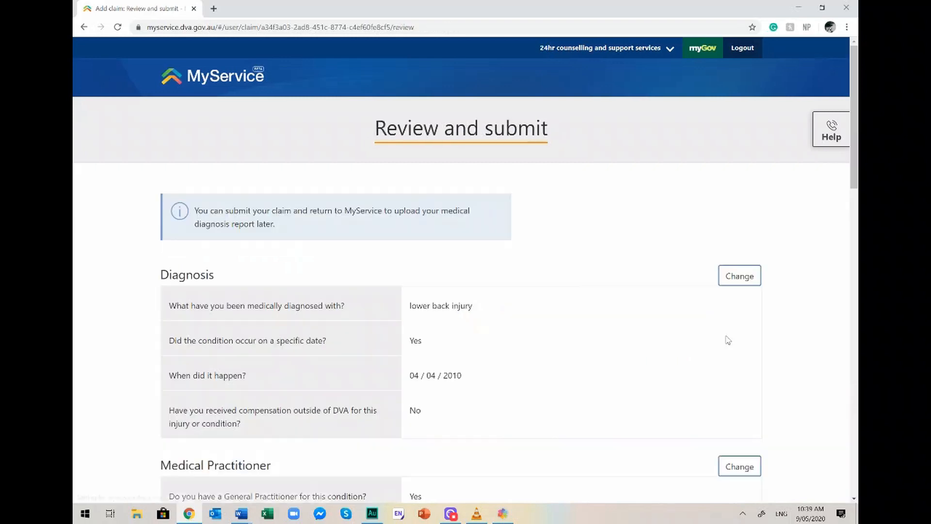
Review the claim summary and submit the Initial Liability claim.
scroll(728, 340, "down", 9)
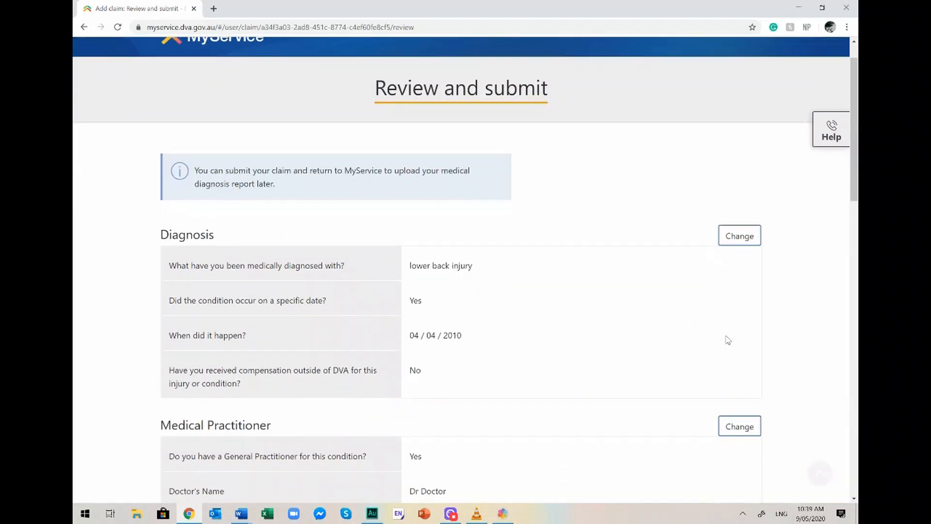
scroll(727, 339, "down", 10)
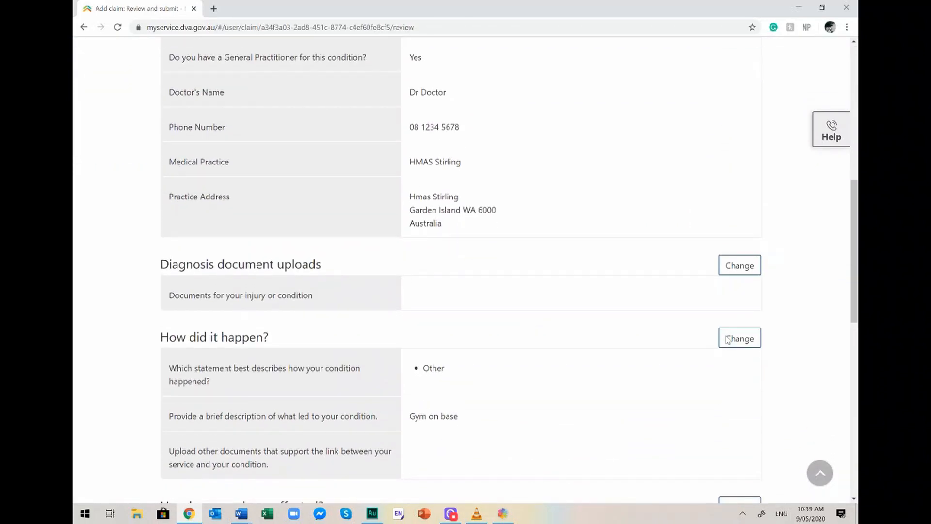
scroll(727, 340, "down", 3)
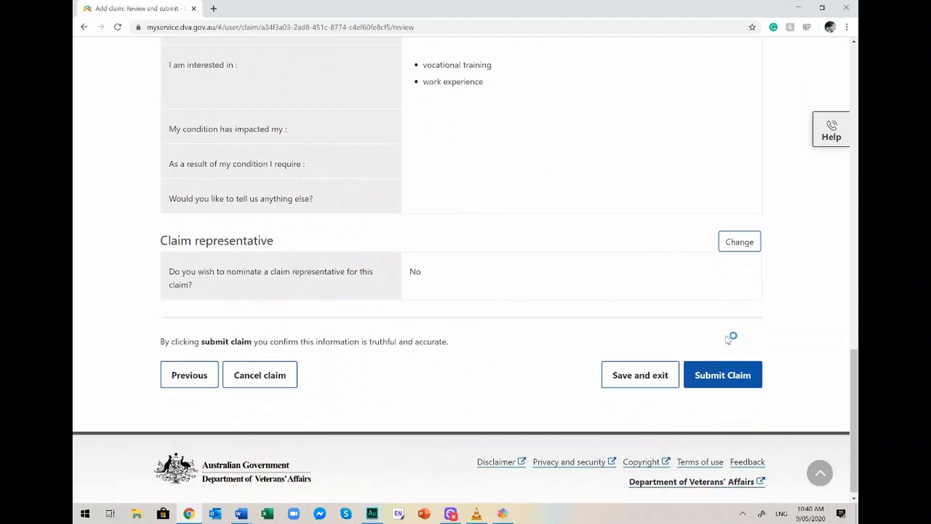
left_click(723, 363)
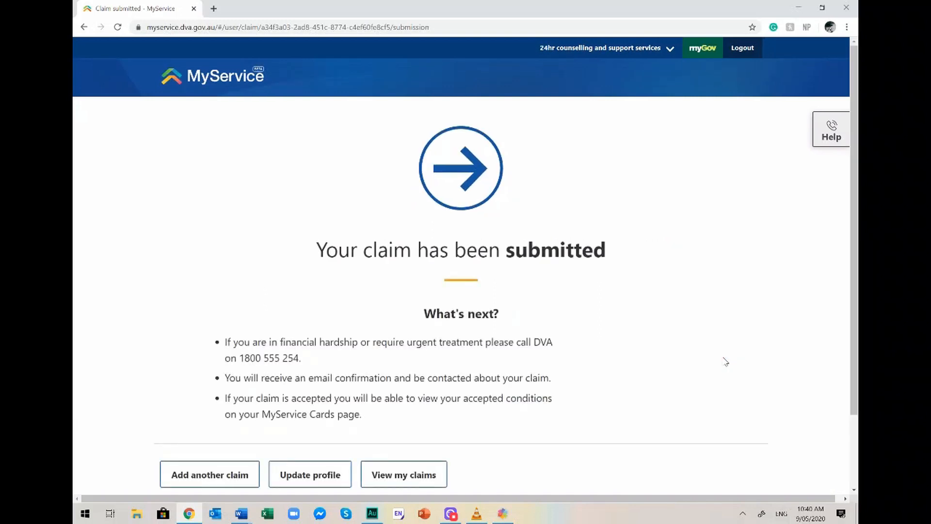
Scroll through the 'Your claim has been submitted' confirmation and its next steps.
scroll(725, 361, "down", 1)
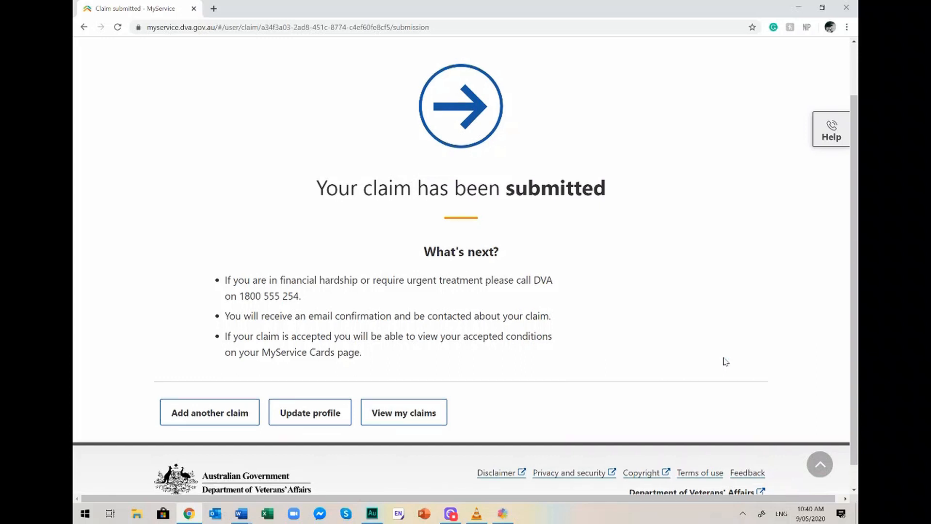
scroll(726, 361, "up", 2)
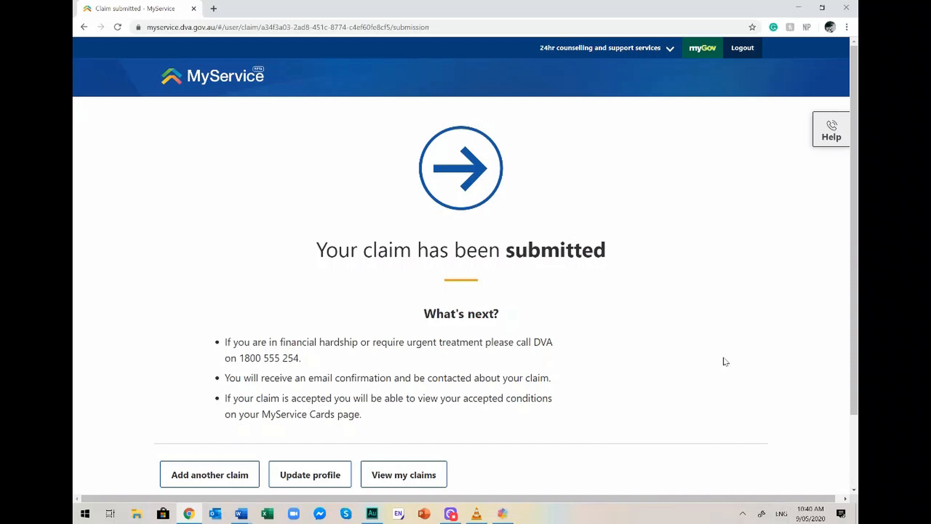